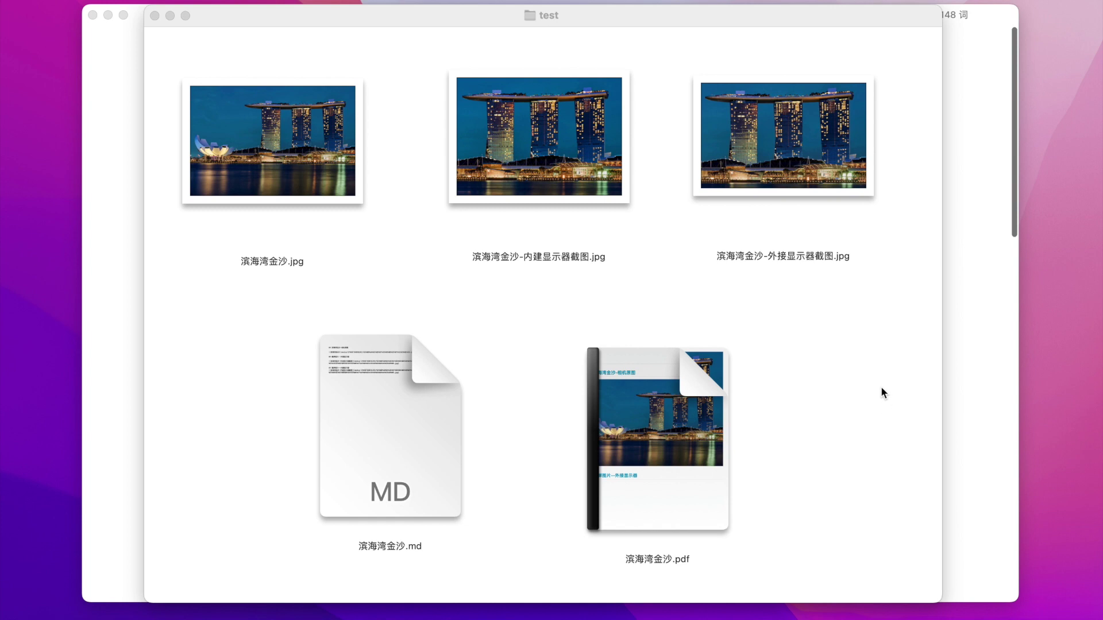
Step: Select the original photo and the built-in and external display screenshots one after another in the test folder
click(341, 216)
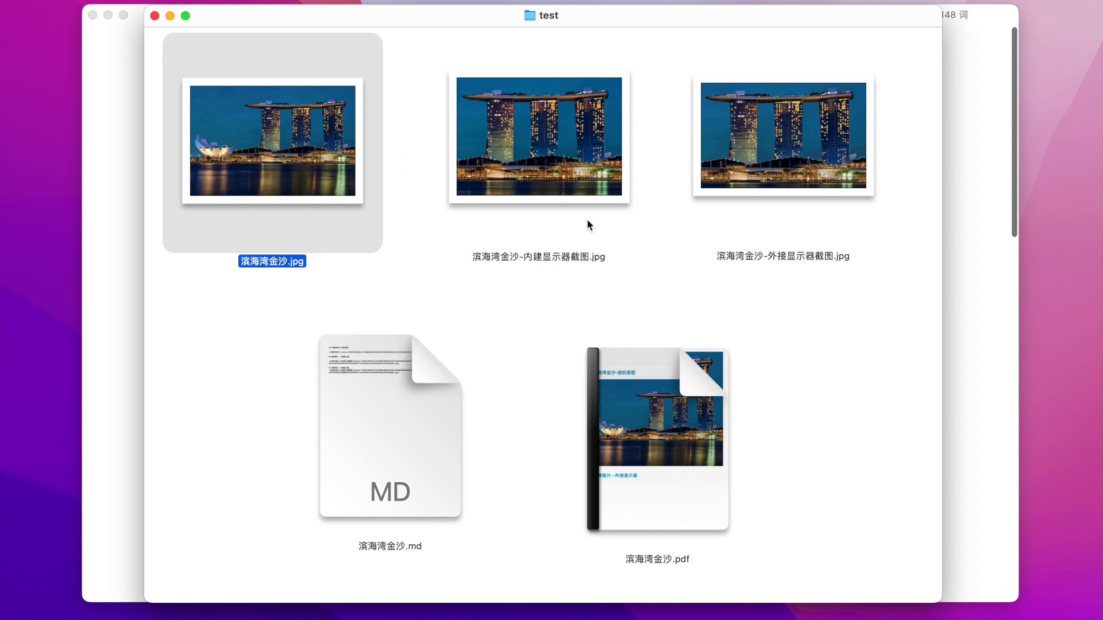
click(560, 263)
click(561, 263)
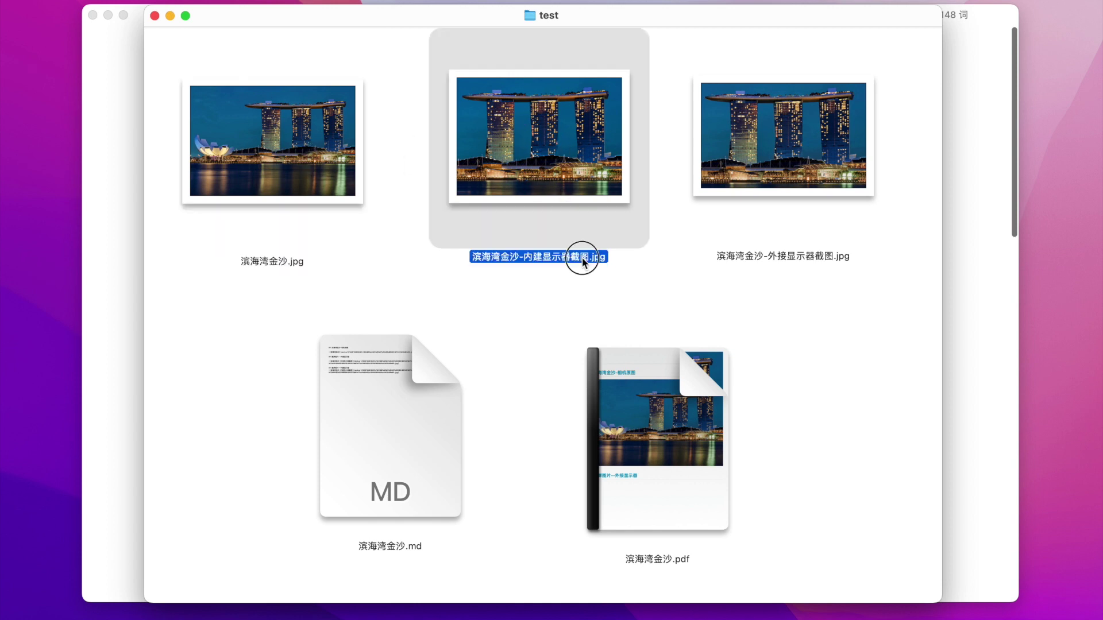
click(825, 179)
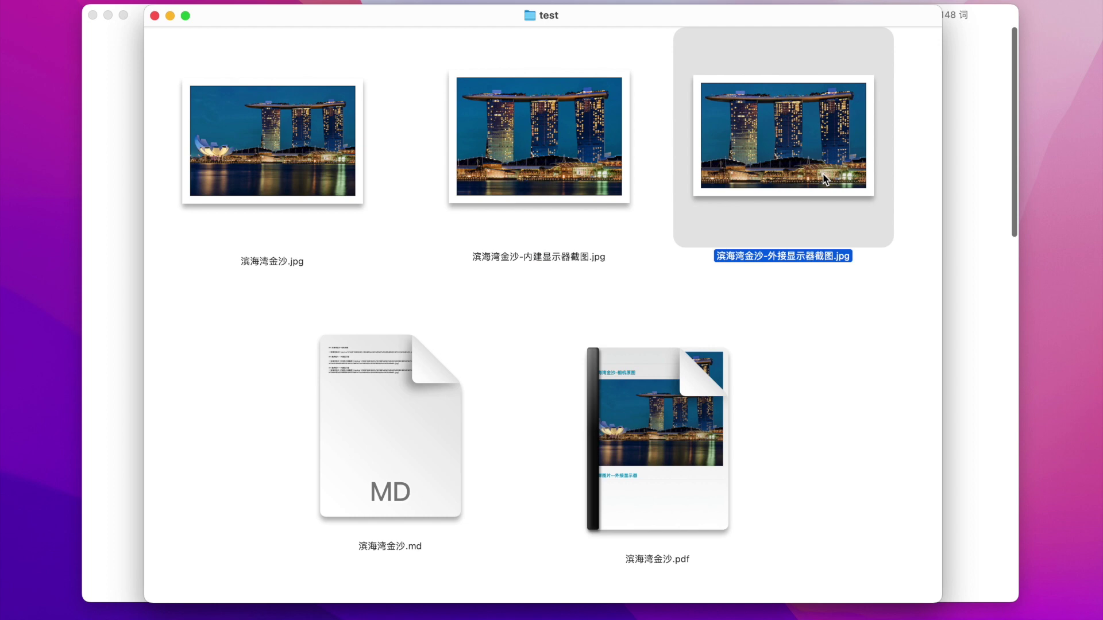
Step: Open 滨海湾金沙.md, look through its embedded pictures and close the document
double_click(382, 416)
scroll(742, 373, down, 20)
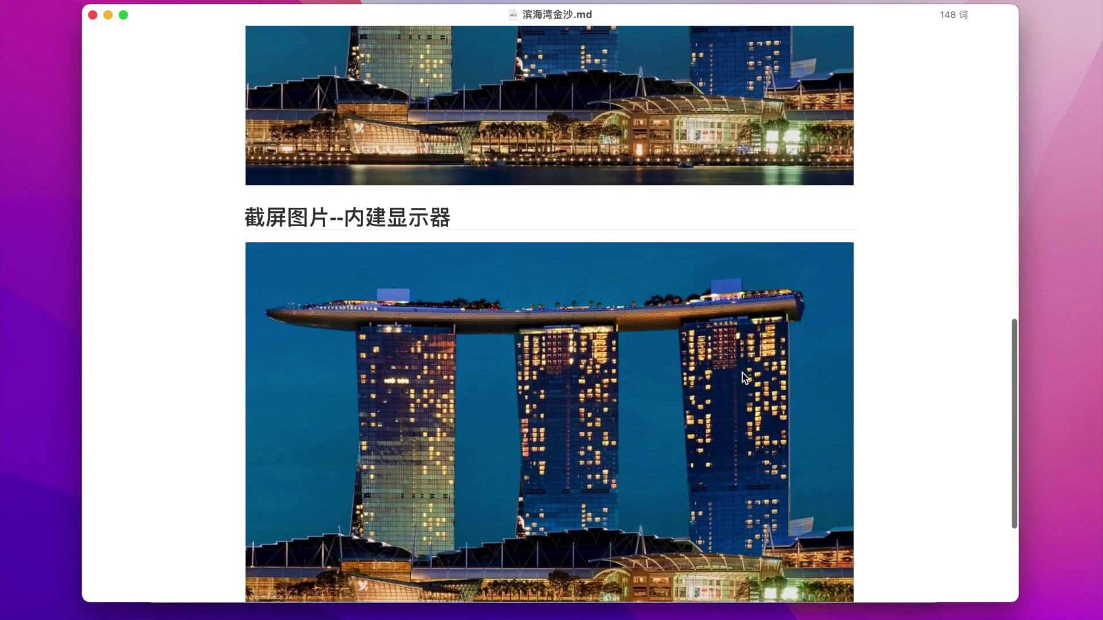
scroll(742, 373, up, 4)
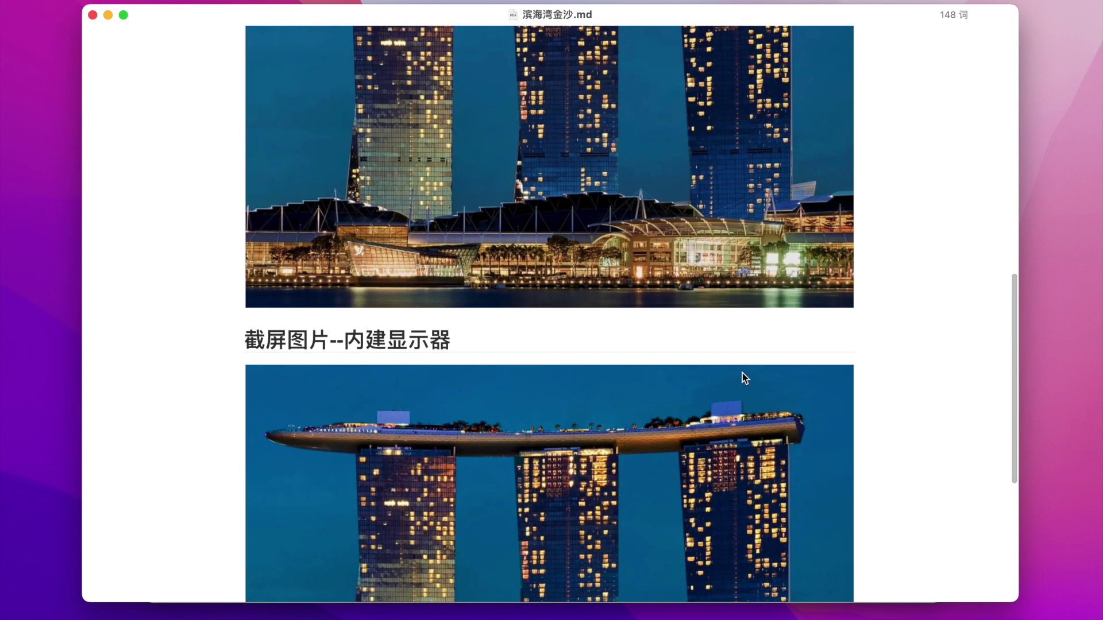
key(super+w)
Step: Open 滨海湾金沙.pdf, look through its headings and pictures and close it
click(686, 418)
double_click(686, 419)
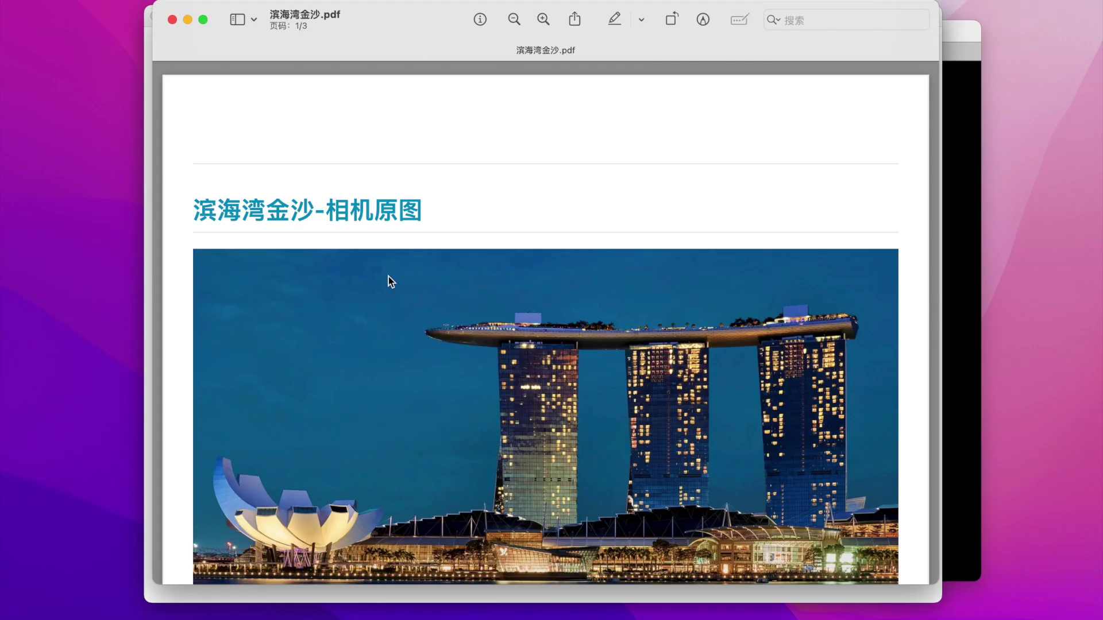
scroll(389, 277, down, 3)
scroll(388, 277, down, 10)
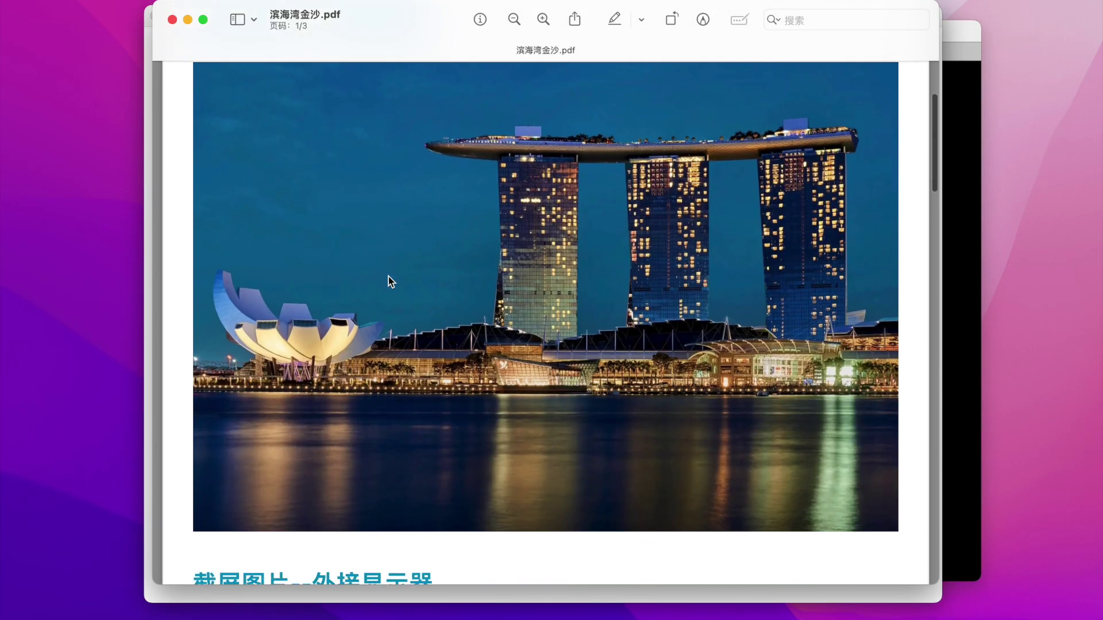
scroll(388, 277, down, 15)
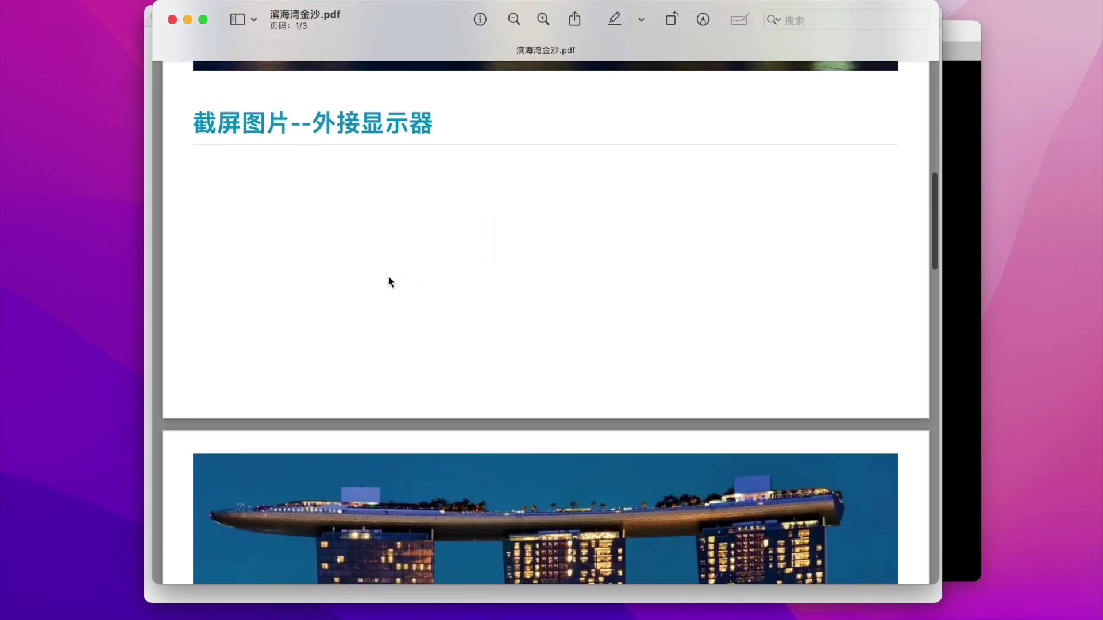
key(super+w)
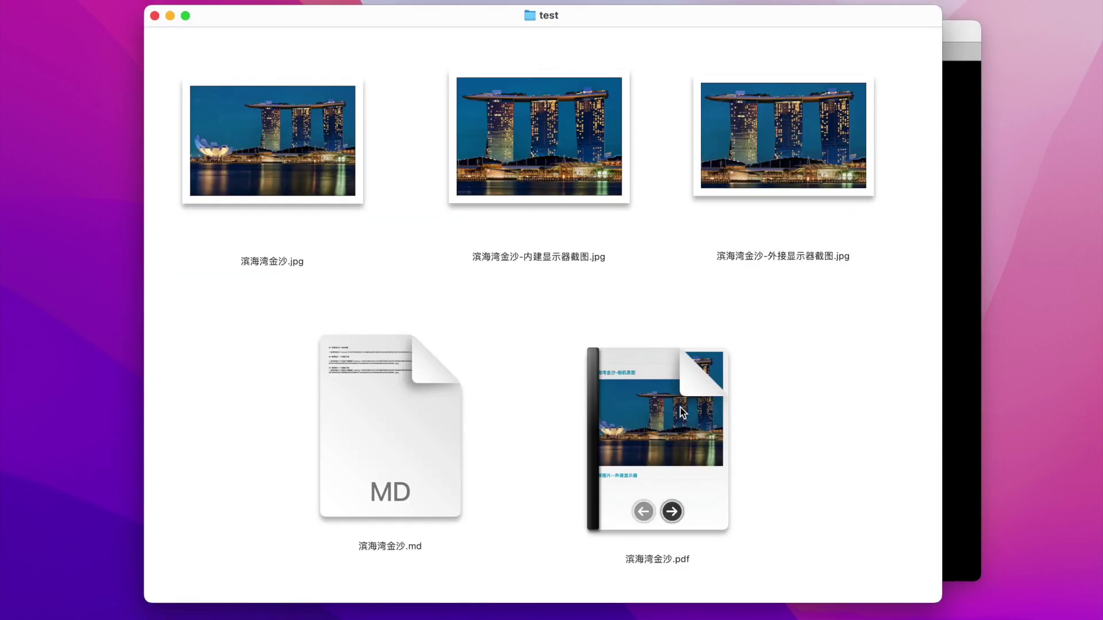
click(680, 407)
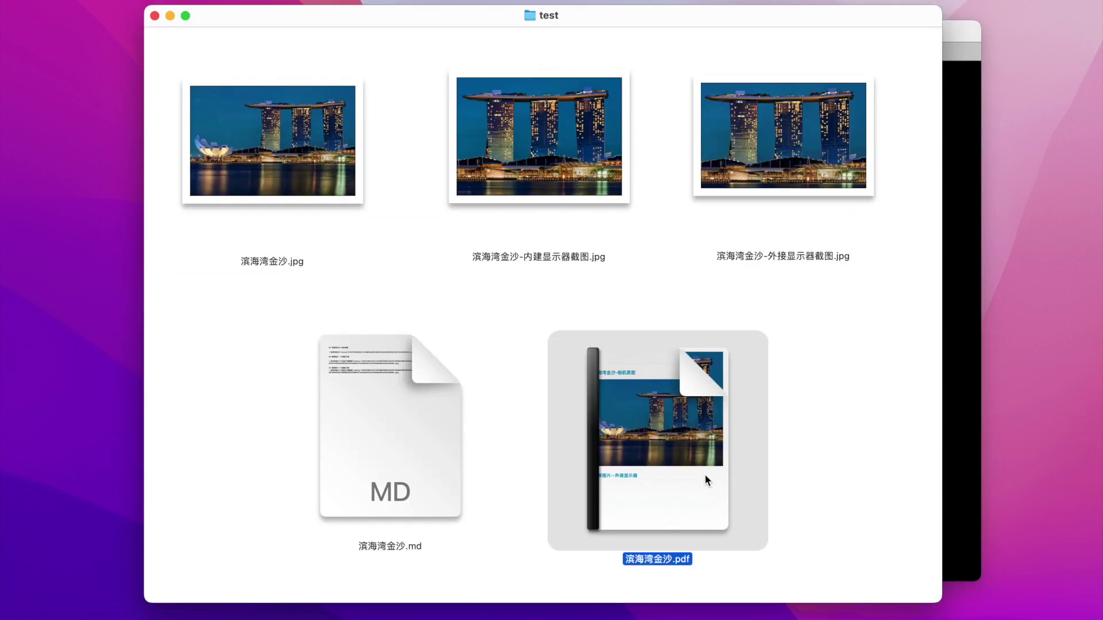
mouse_move(691, 427)
mouse_move(704, 406)
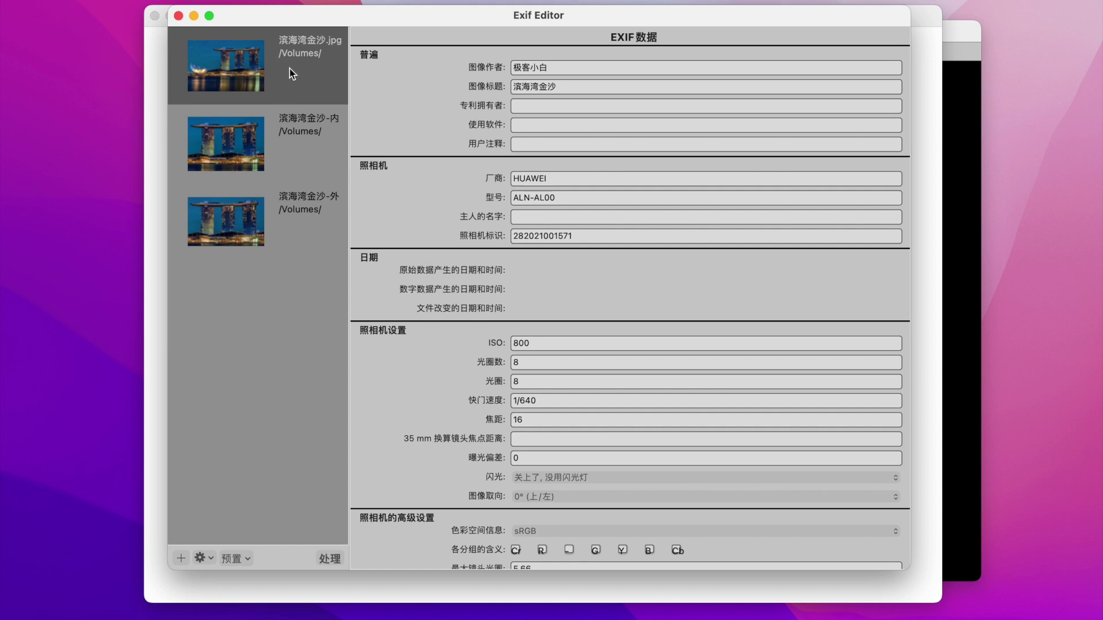
Step: View the EXIF data of both screenshots in Exif Editor and return to 滨海湾金沙.jpg
click(294, 123)
click(291, 197)
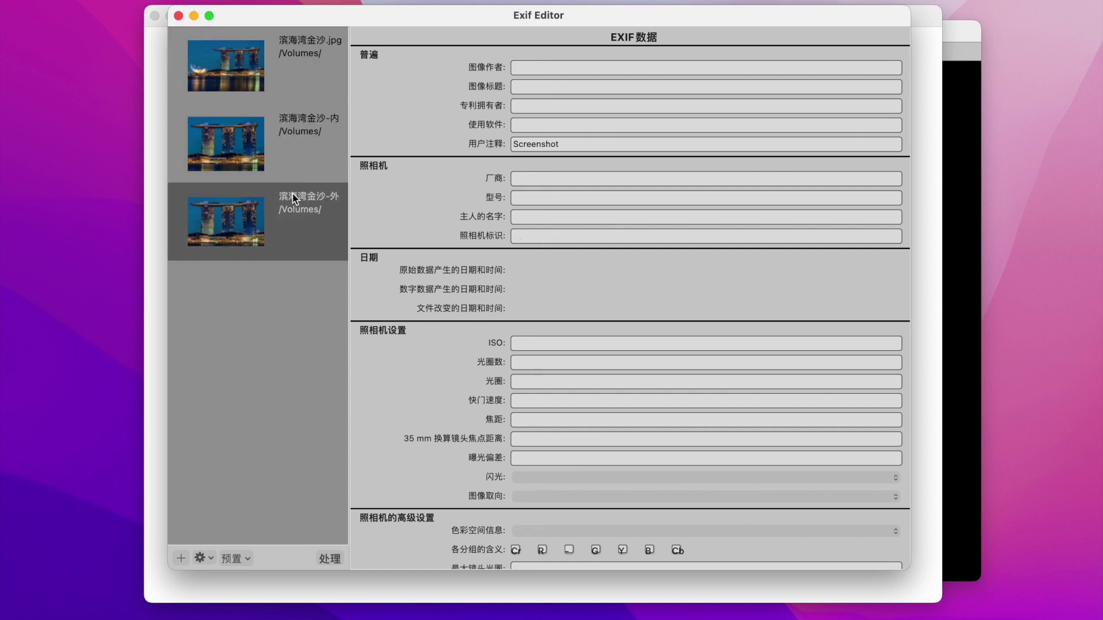
click(301, 61)
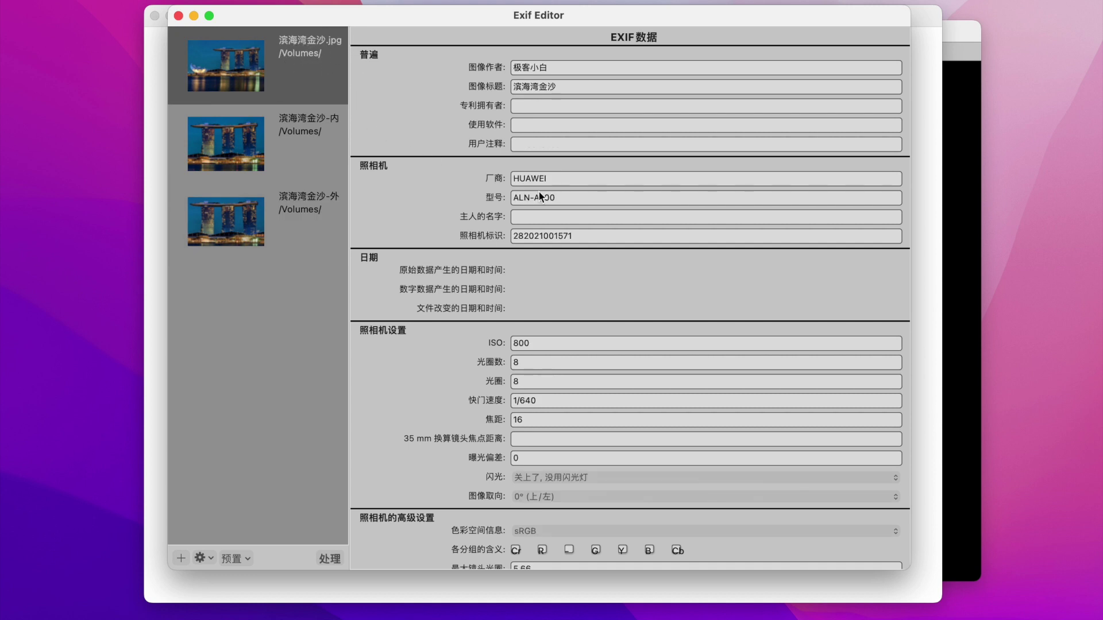
Step: Examine the image author, camera maker, model and camera settings fields of 滨海湾金沙.jpg, marking them temporarily in red
mouse_move(531, 53)
mouse_down()
mouse_move(503, 57)
mouse_move(527, 73)
mouse_move(556, 69)
mouse_move(521, 60)
mouse_up()
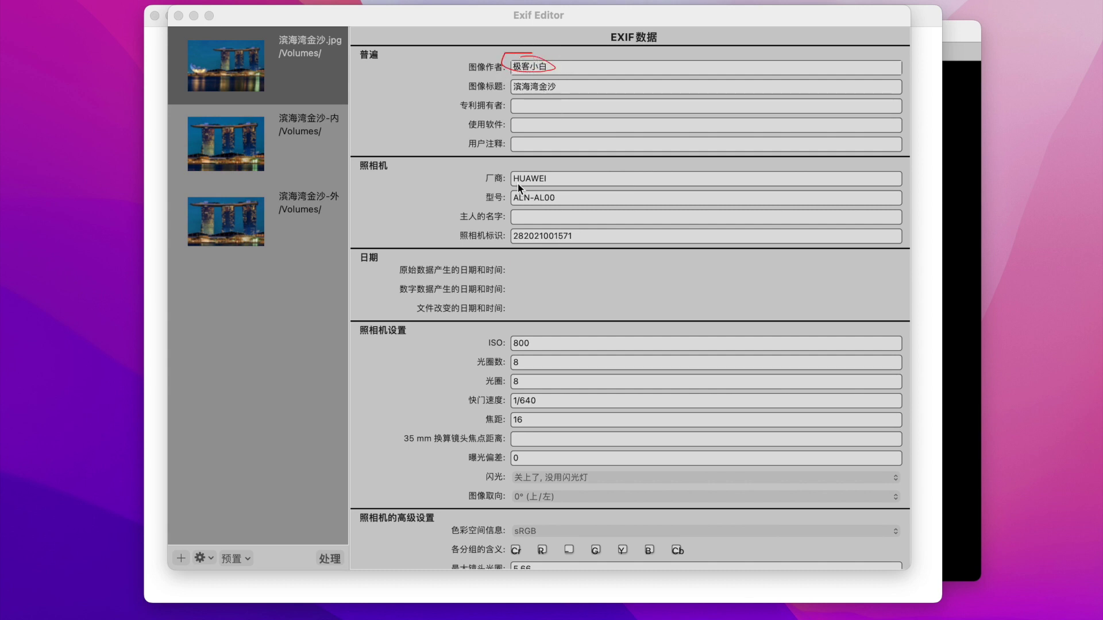
mouse_move(508, 185)
mouse_down()
mouse_move(565, 185)
mouse_move(512, 207)
mouse_move(566, 206)
mouse_up()
mouse_move(522, 324)
mouse_down()
mouse_move(493, 325)
mouse_move(408, 379)
mouse_move(412, 485)
mouse_move(546, 517)
mouse_move(622, 434)
mouse_move(569, 352)
mouse_move(494, 338)
mouse_up()
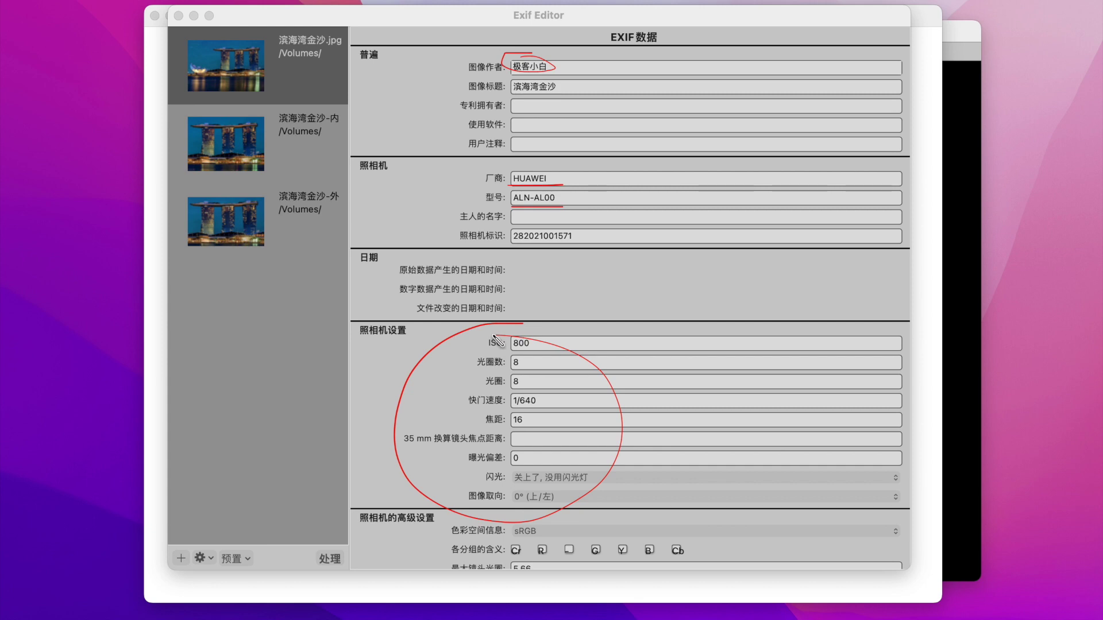
key(Escape)
Step: Review the lens, resolution and GPS data of 滨海湾金沙.jpg, show its location on the map and close the map
scroll(418, 253, down, 10)
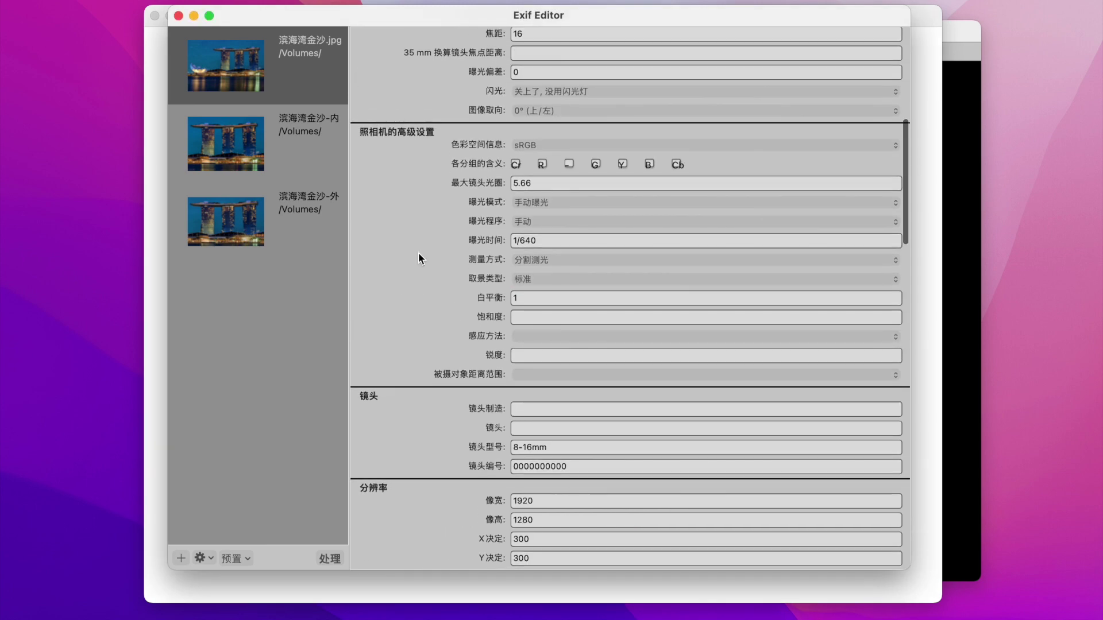
scroll(418, 252, down, 5)
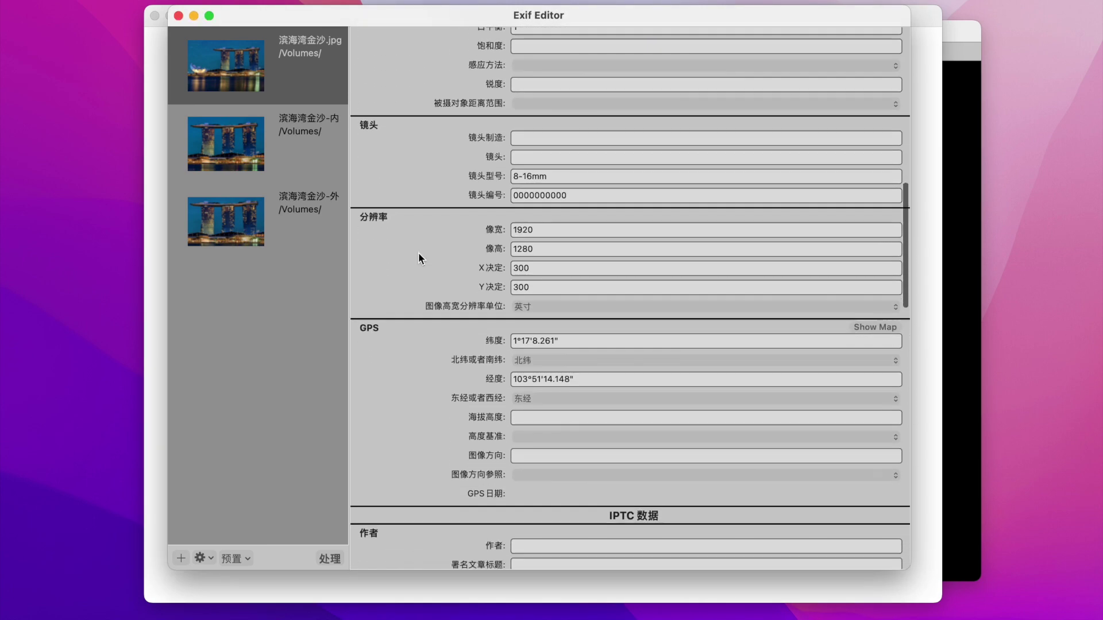
scroll(419, 253, down, 2)
scroll(418, 257, down, 1)
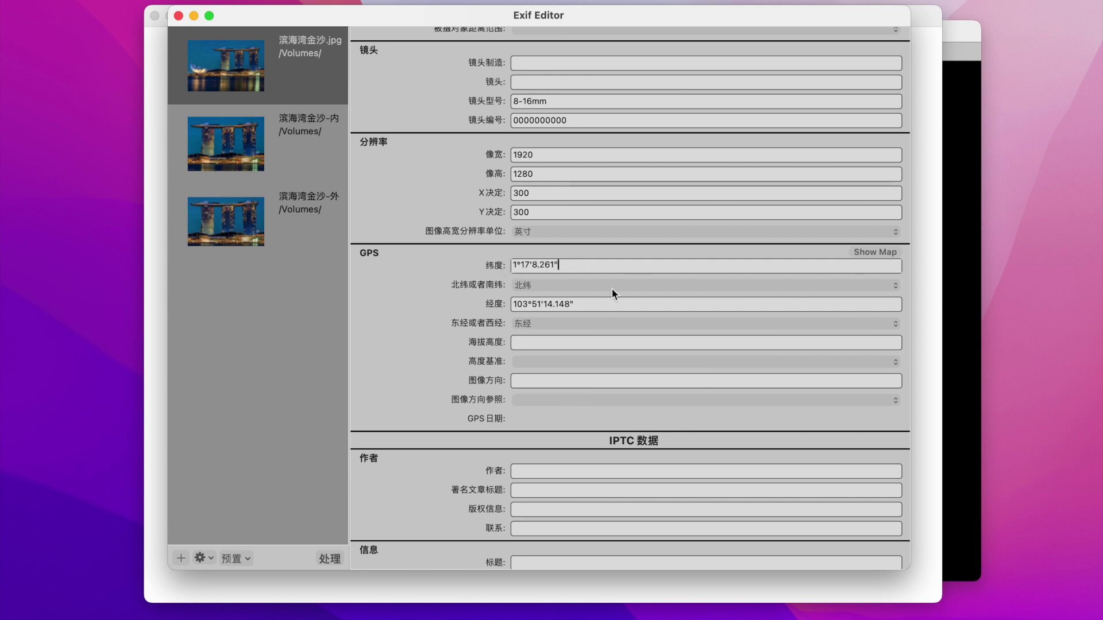
click(874, 251)
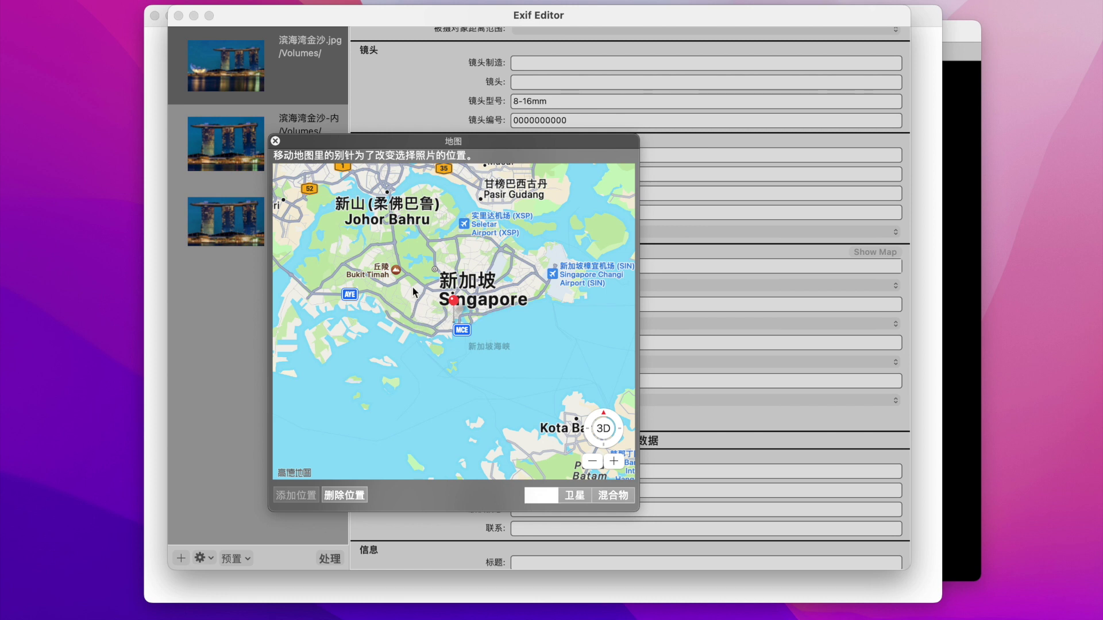
click(276, 141)
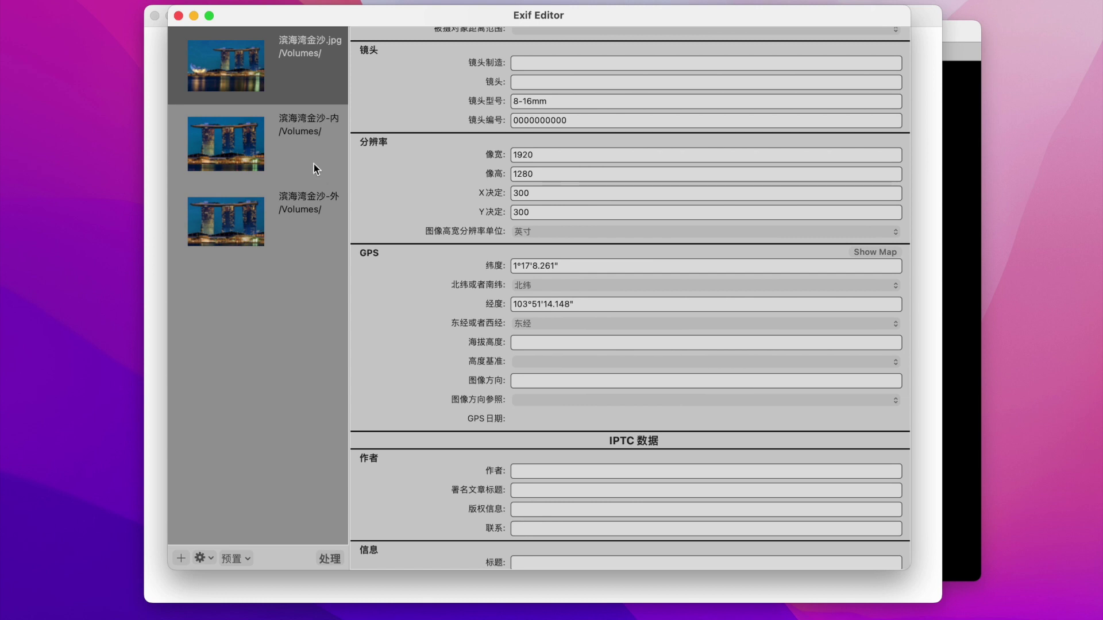
Step: Compare the EXIF data of the built-in and external display screenshots, ending on the built-in display one
click(313, 167)
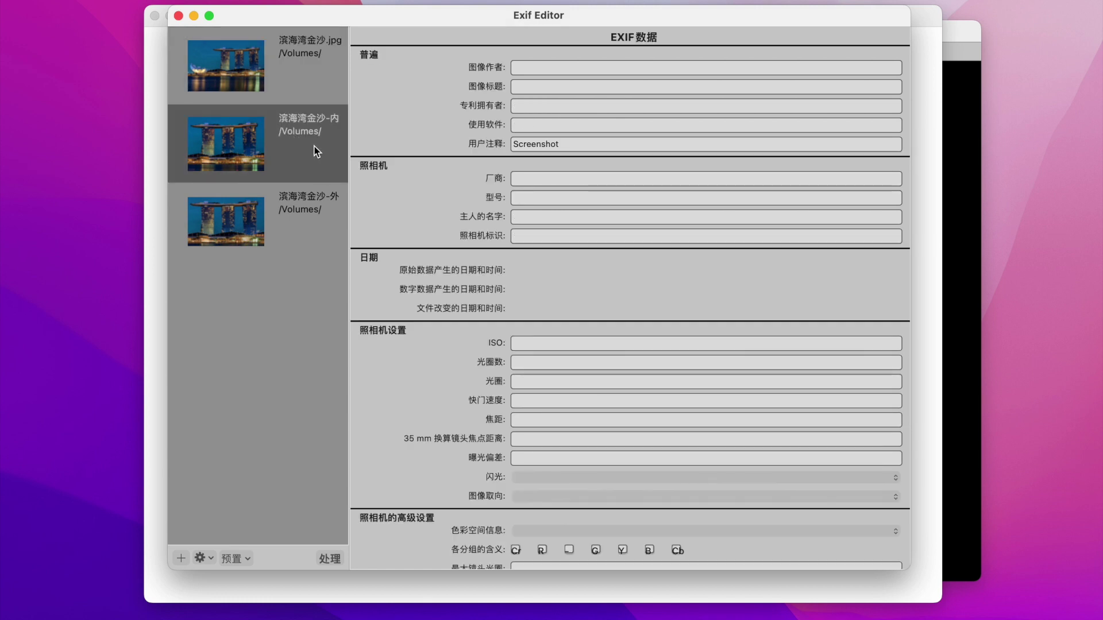
click(290, 208)
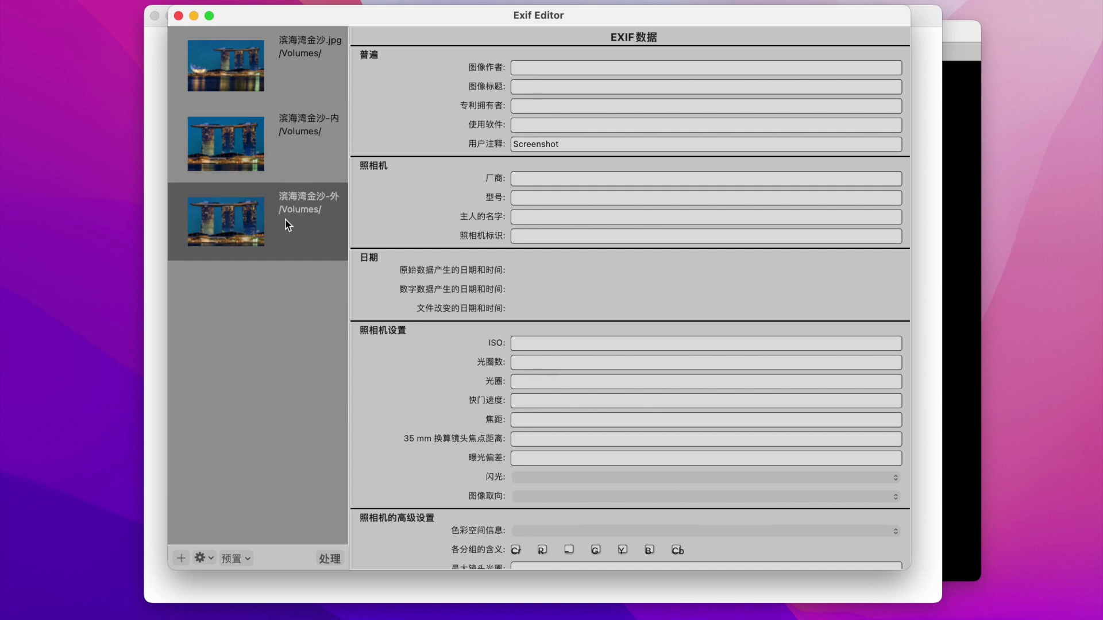
key(Up)
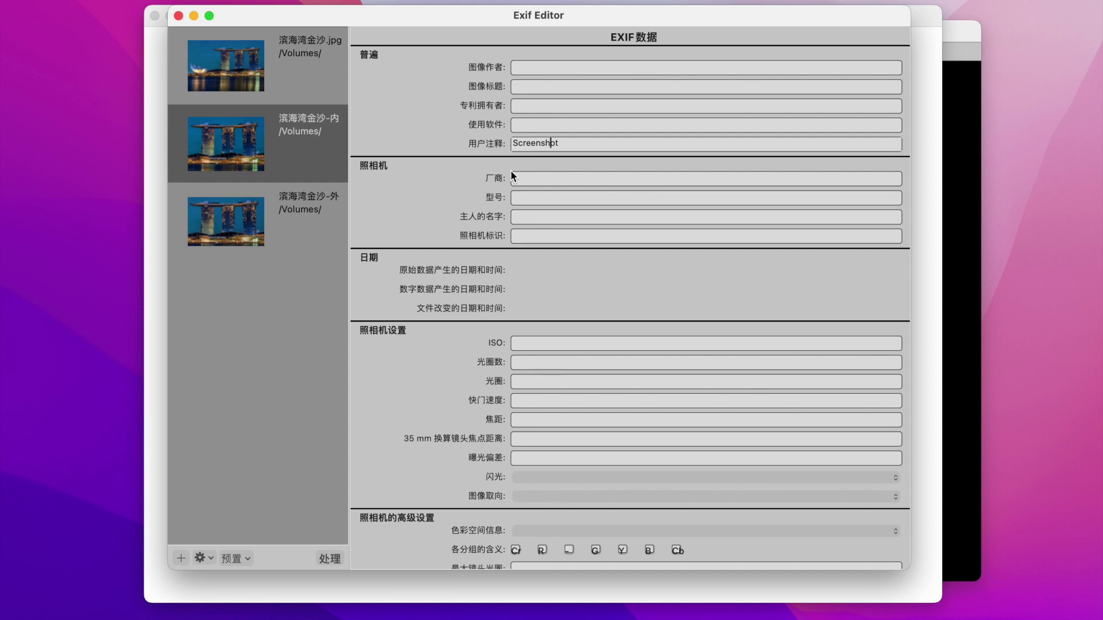
Step: Examine the user comment field (用户注释) of the built-in display screenshot, marking it in red, and quit Exif Editor
key(Left)
key(Left)
key(Left)
key(Left)
double_click(538, 138)
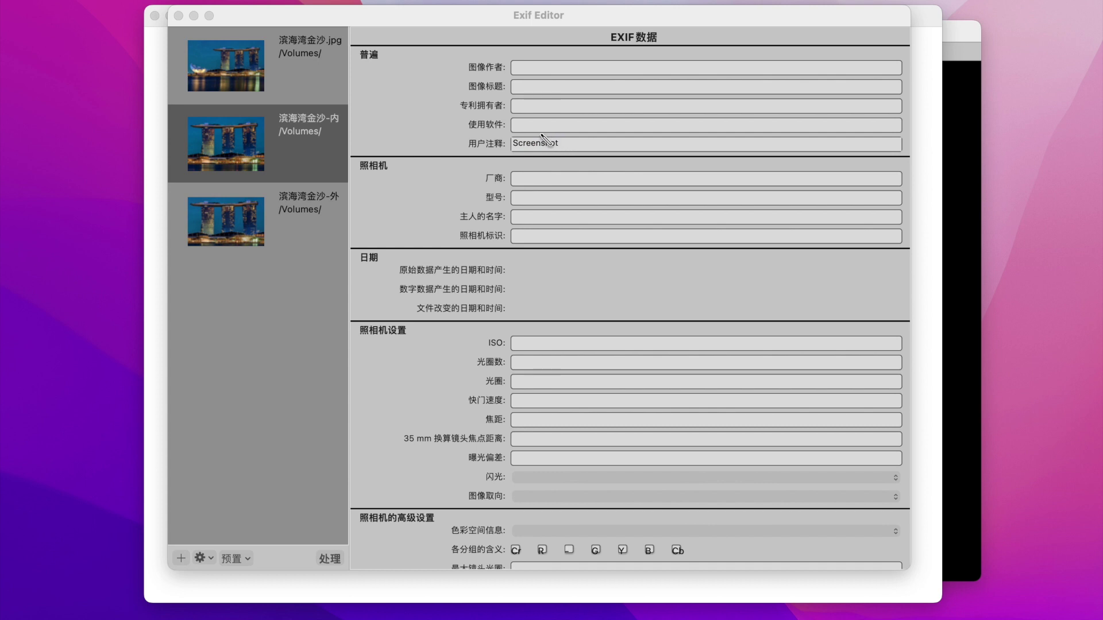
mouse_move(540, 133)
mouse_down()
mouse_move(499, 145)
mouse_move(576, 154)
mouse_move(576, 143)
mouse_move(517, 136)
mouse_up()
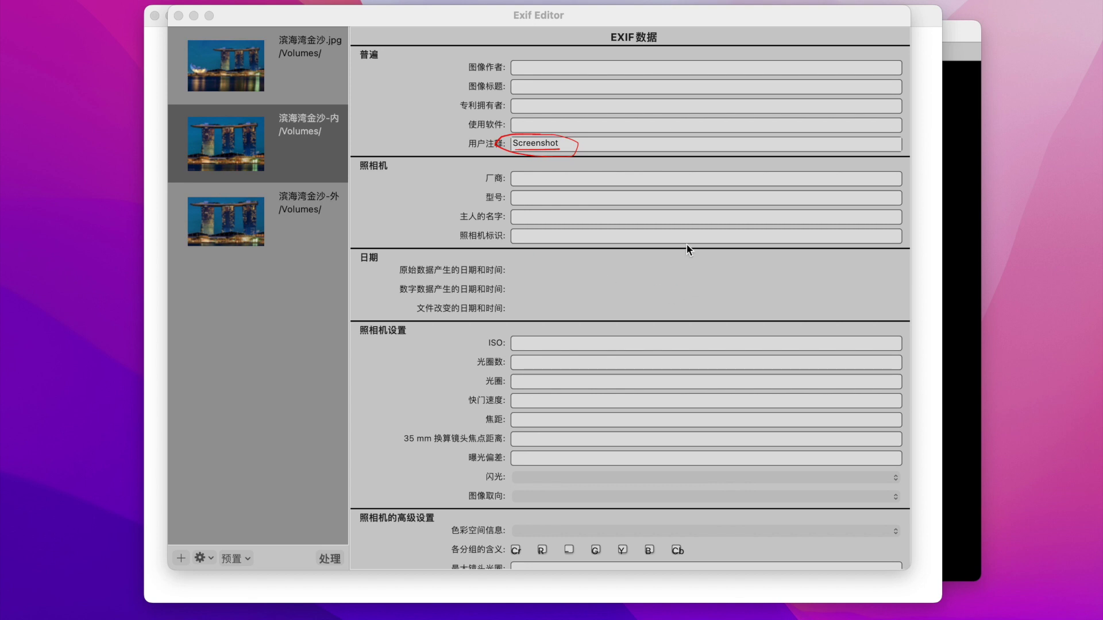
key(super+q)
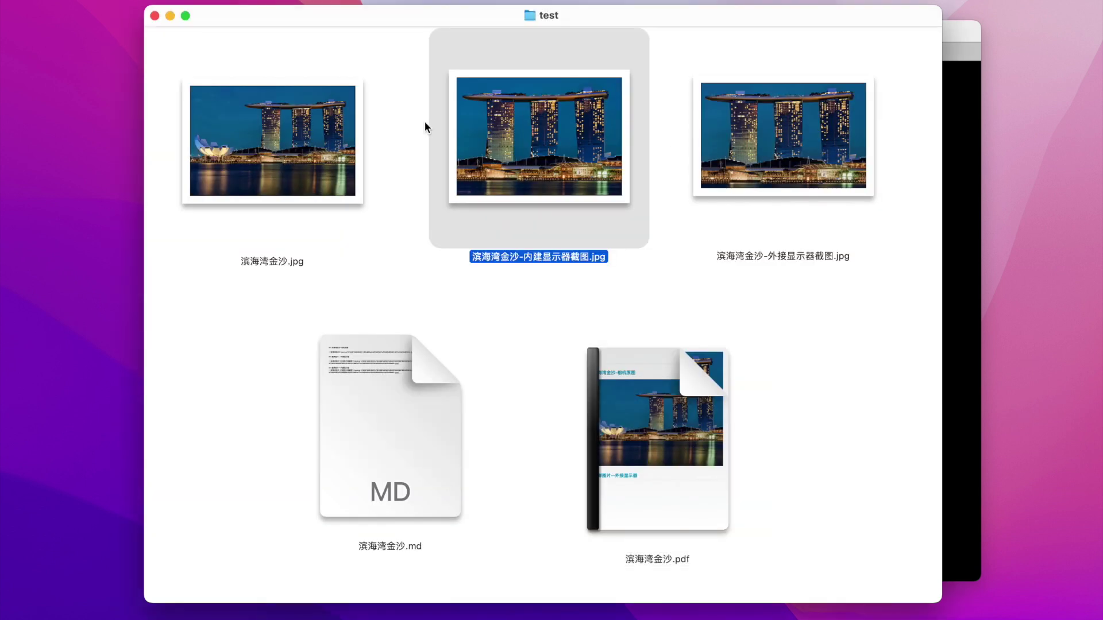
Step: Select the three JPG images and 滨海湾金沙.pdf one after another in the test folder
click(348, 134)
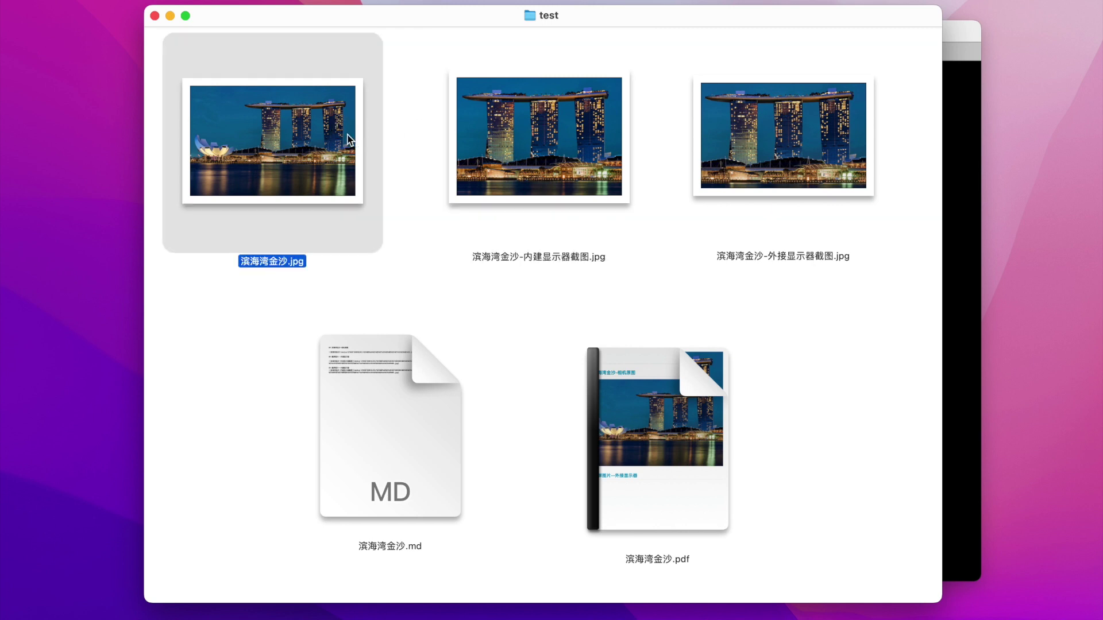
click(498, 137)
click(812, 161)
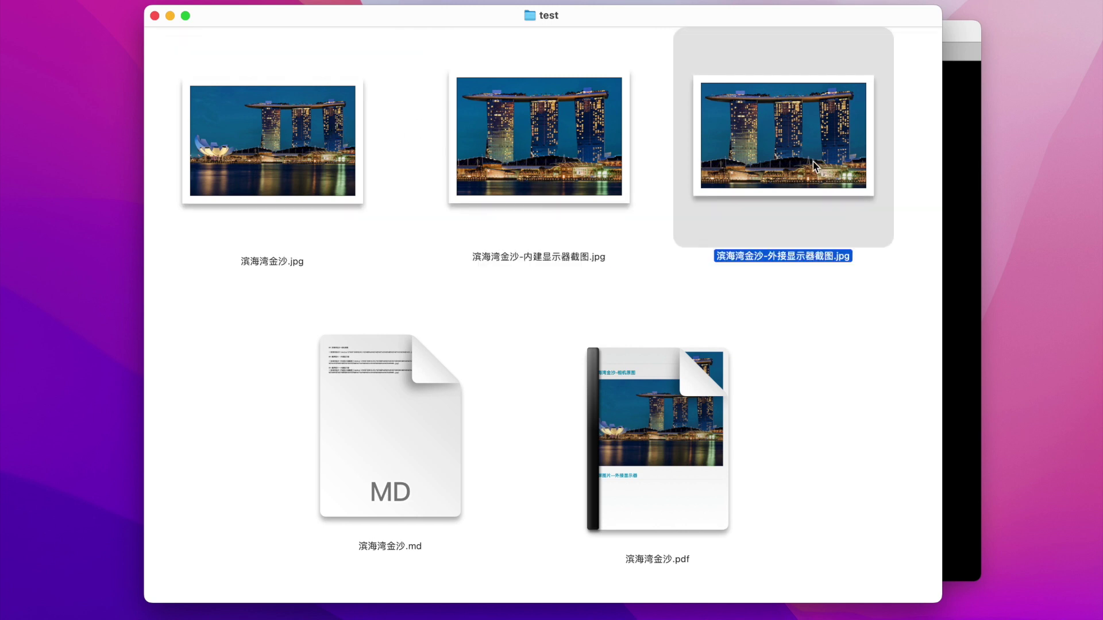
click(663, 411)
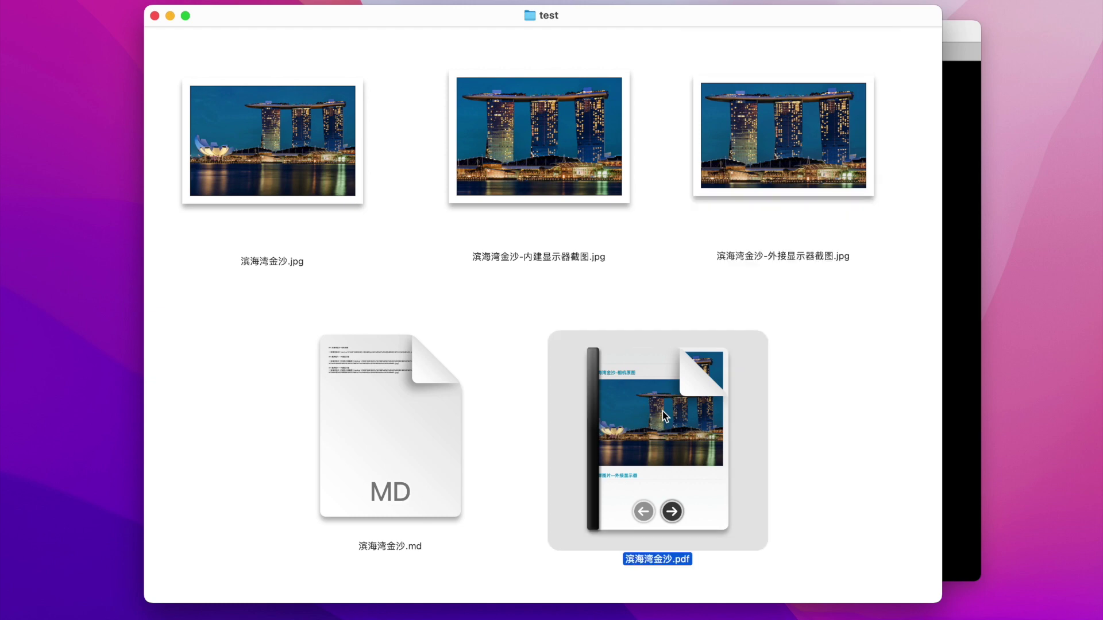
Step: Open 滨海湾金沙.pdf in Preview and show its general information (一般信息) in the inspector
double_click(663, 411)
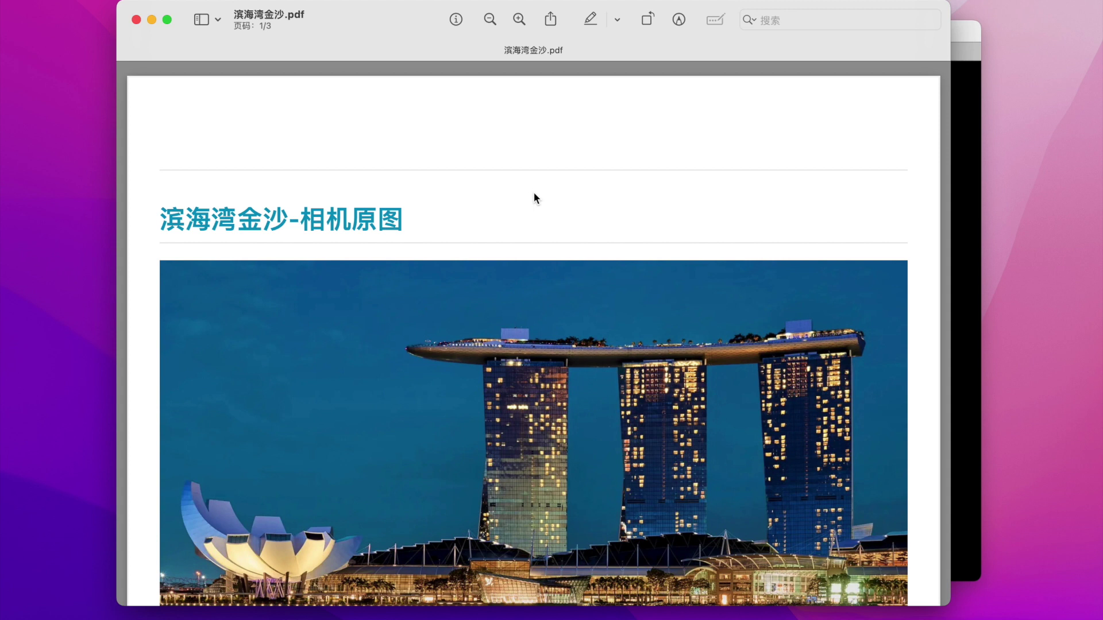
click(456, 20)
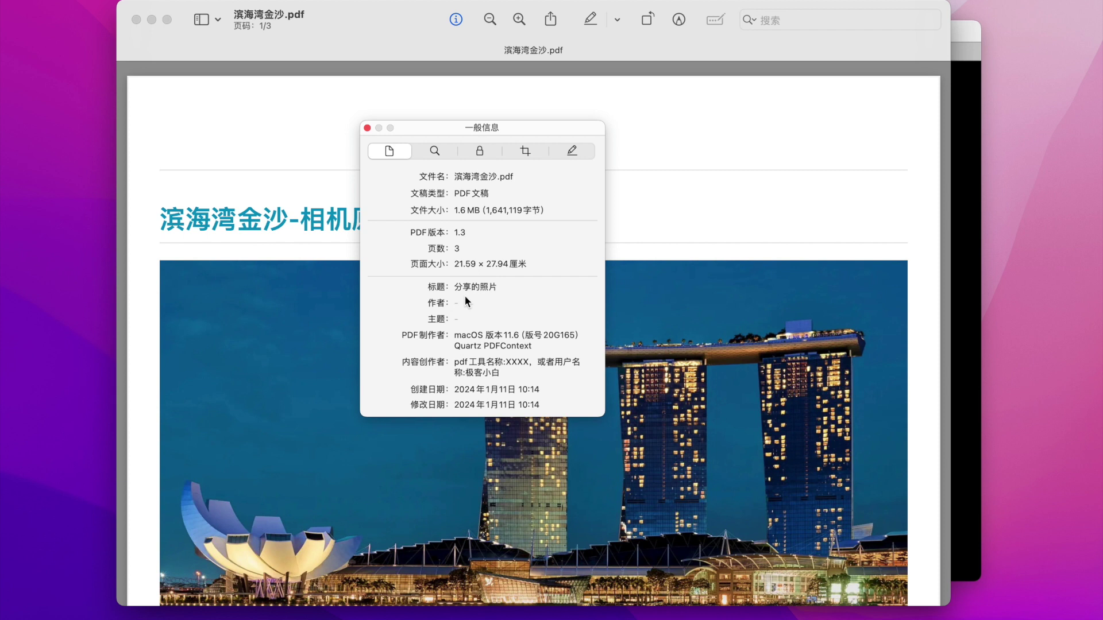
drag(518, 337, 544, 337)
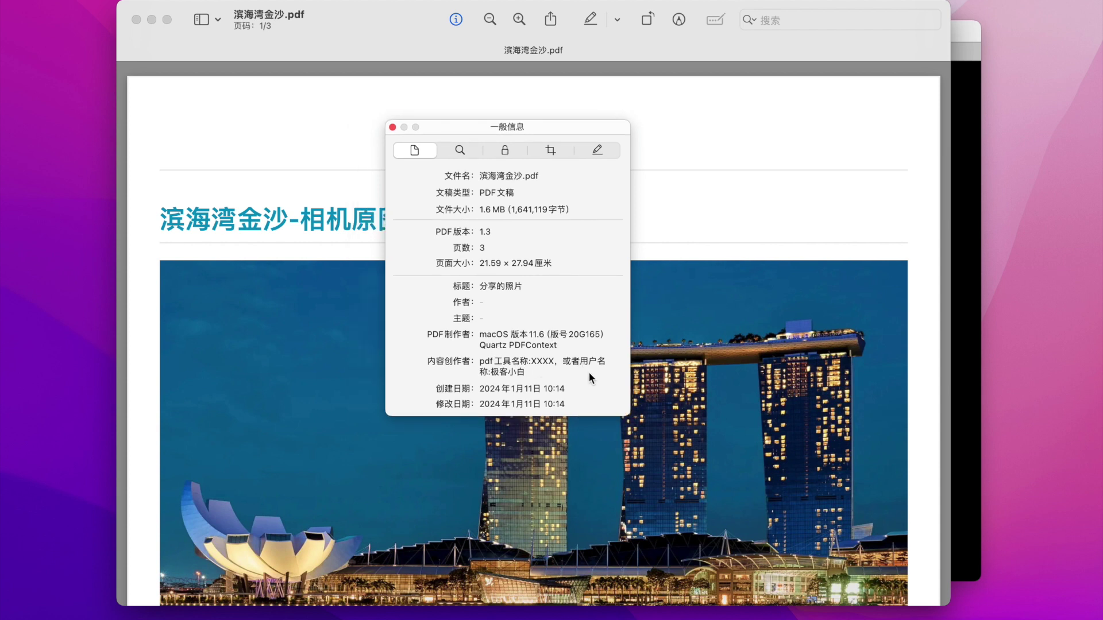
Step: Highlight the PDF producer (PDF制作者) and content creator (内容创作者) entries in the inspector to examine them
click(479, 338)
drag(479, 338, 597, 347)
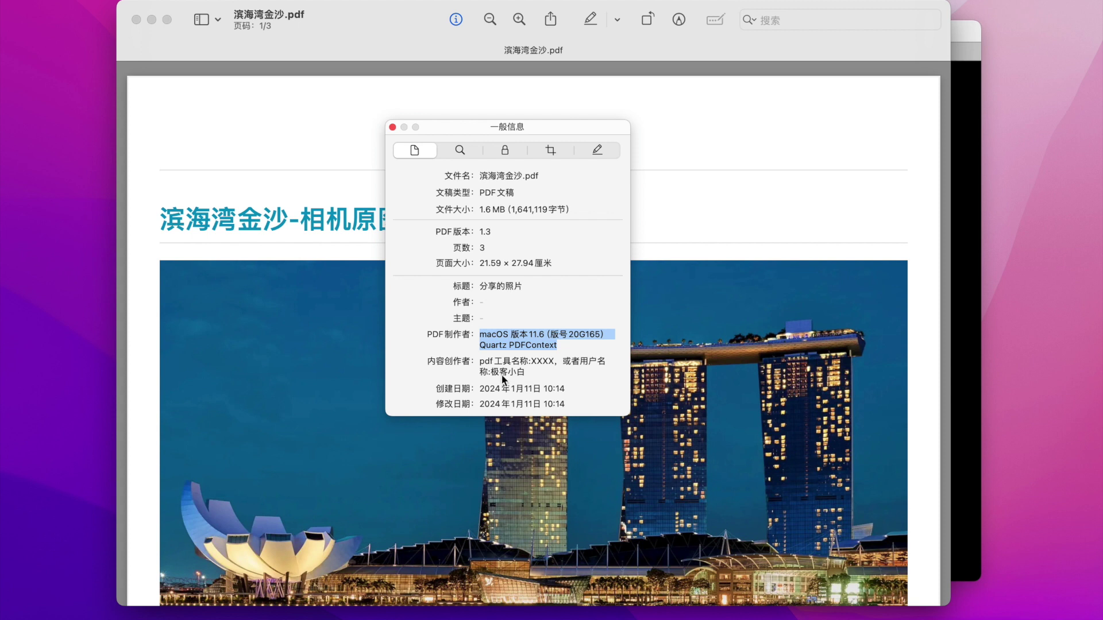
drag(481, 367, 543, 376)
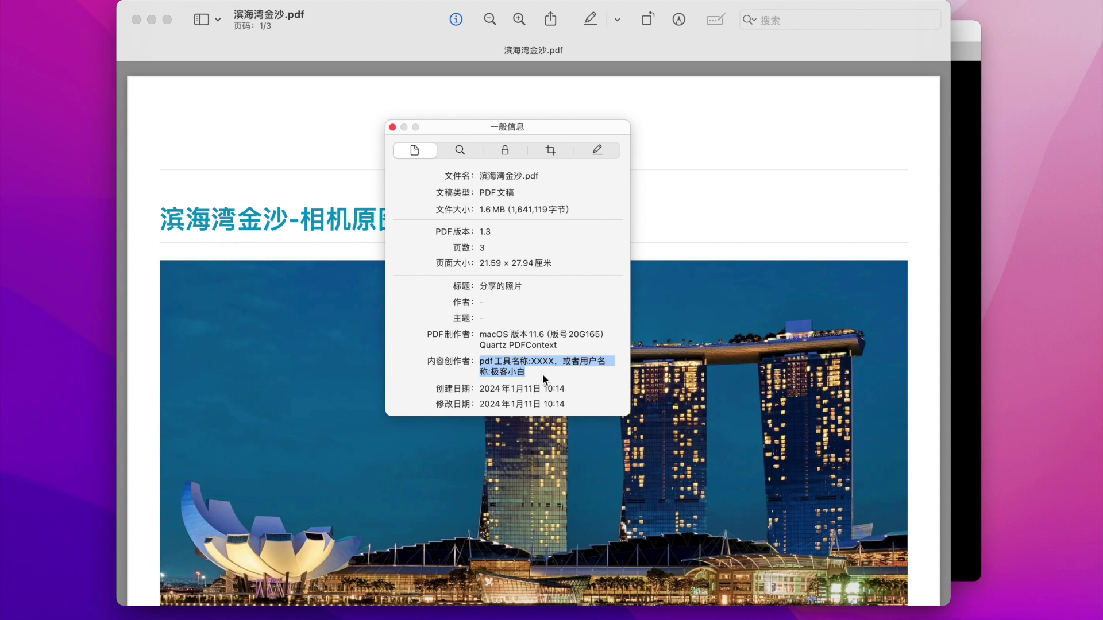
click(543, 373)
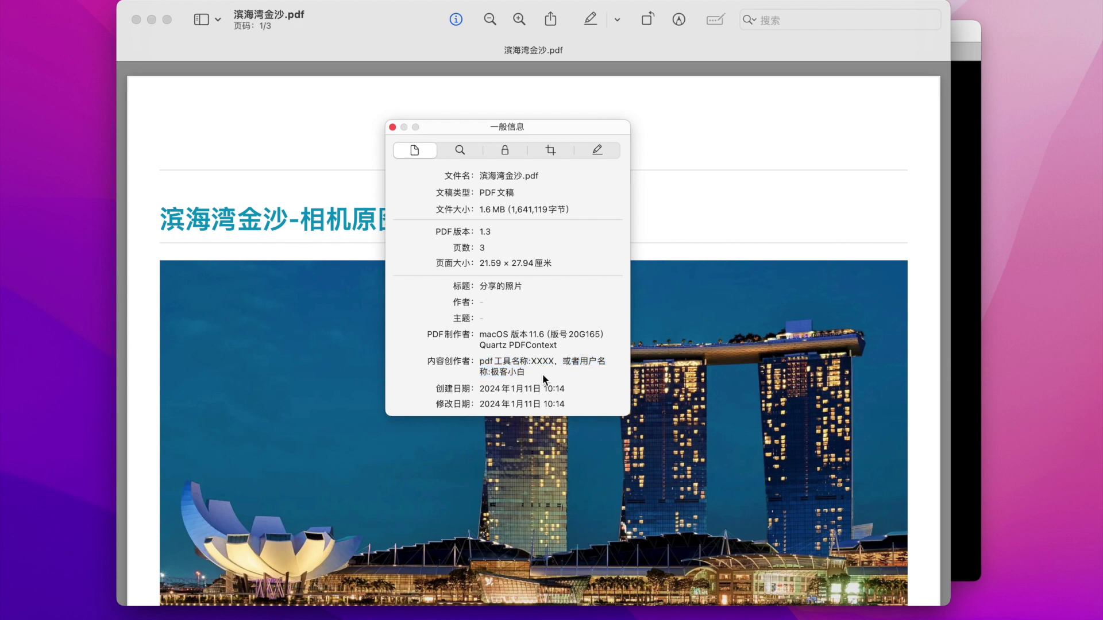
drag(519, 376, 377, 371)
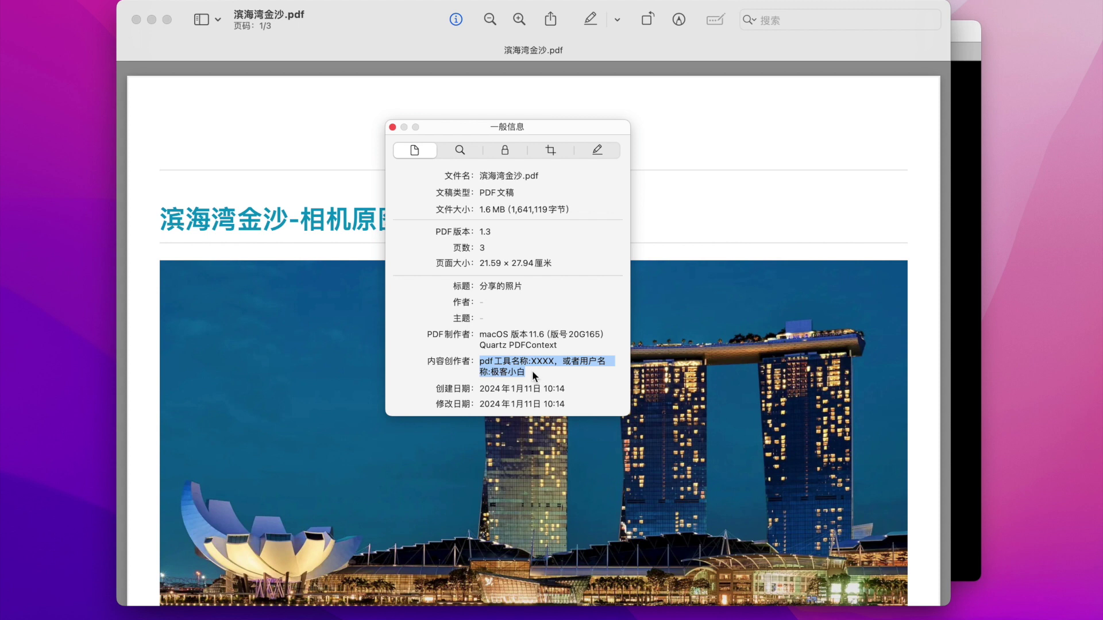
drag(480, 335, 572, 352)
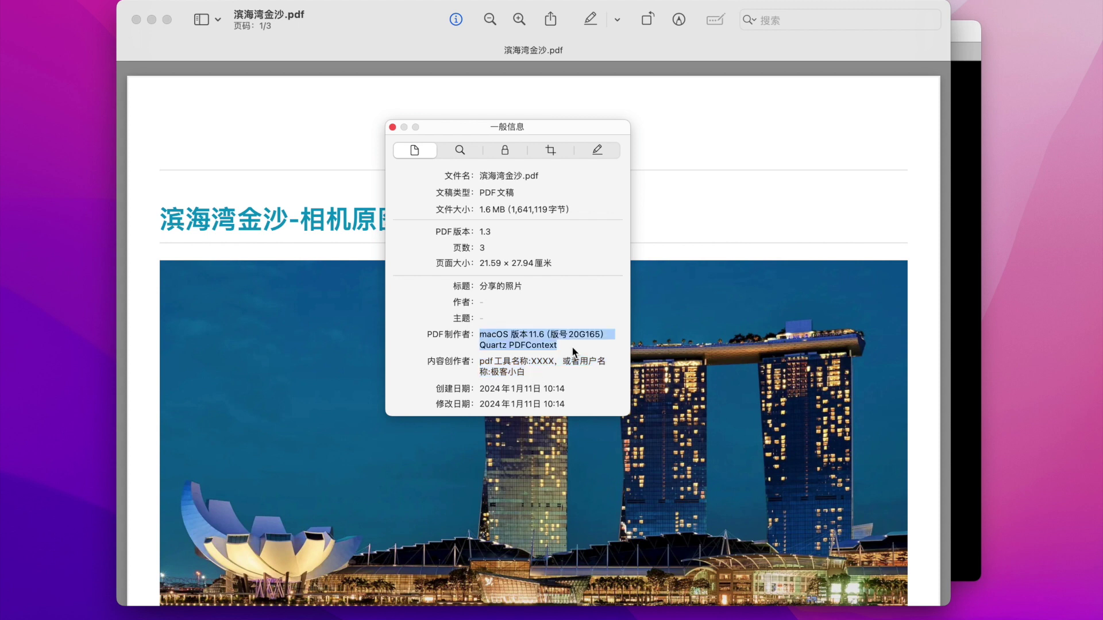